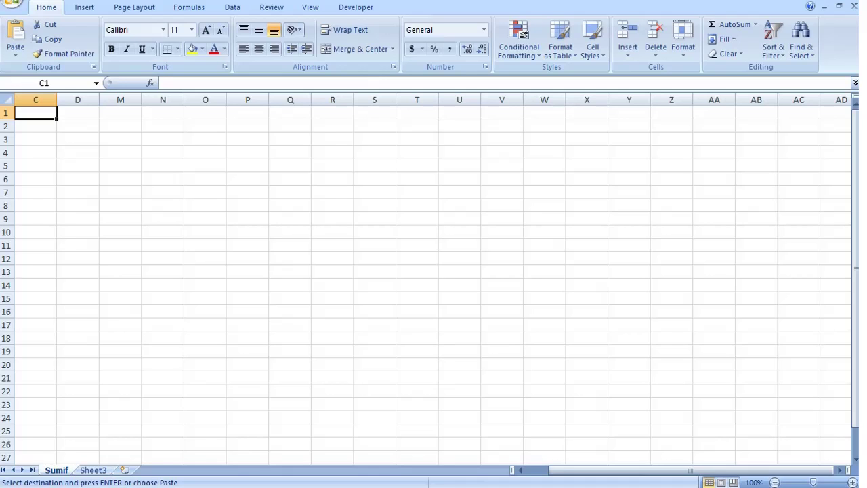
Review the employee records on Sheet3 and return to the department list on the Sumif sheet.
click(93, 469)
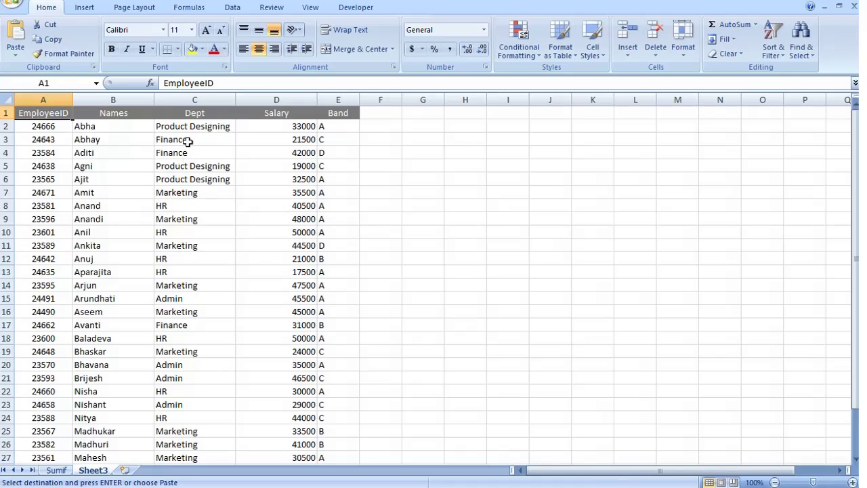
click(57, 469)
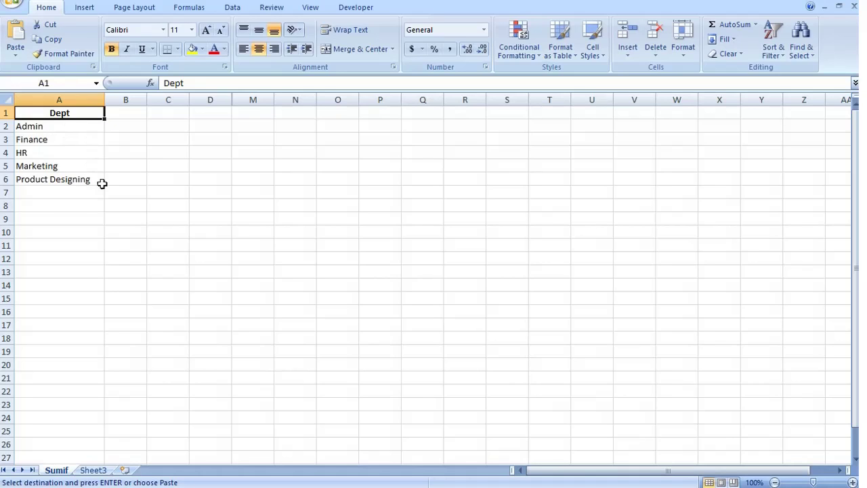
click(128, 129)
click(124, 141)
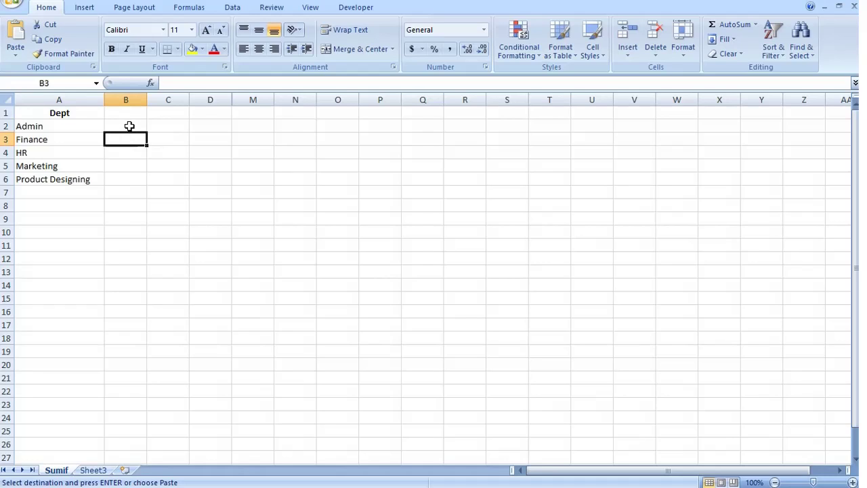
Start a SUMIF formula in cell B2 of the Sumif sheet with Sheet3 column C as the range and A2 as the criteria.
click(128, 126)
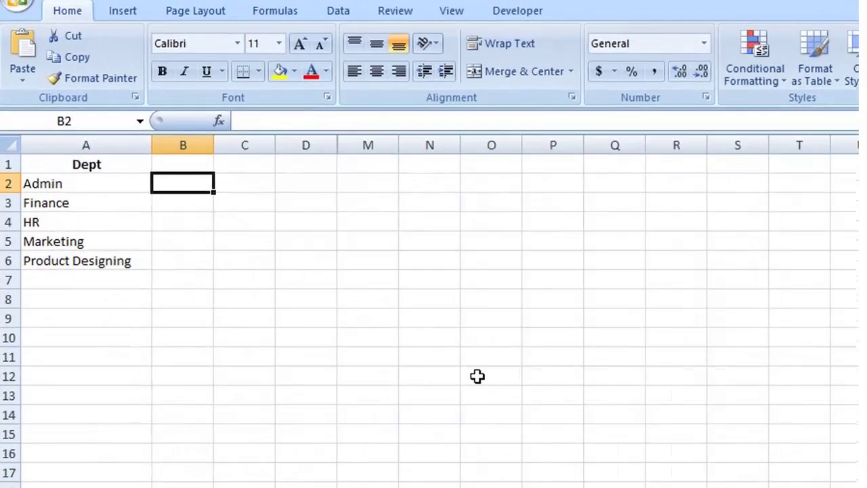
text(=s)
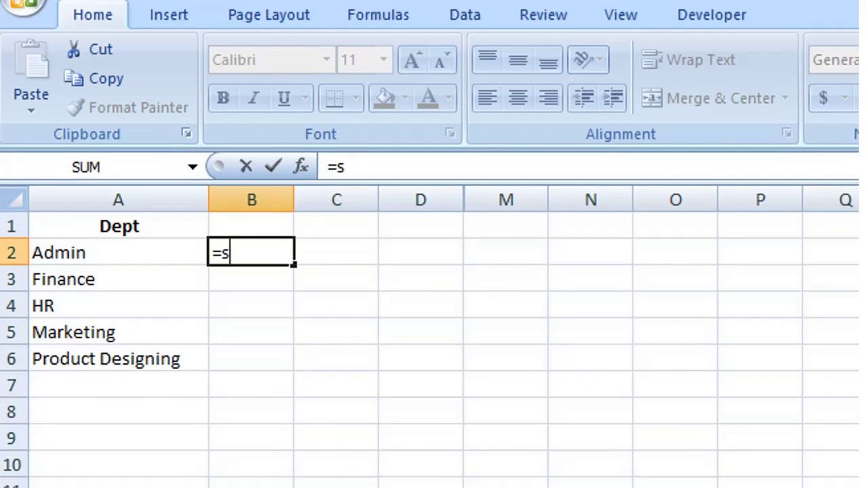
text(umif)
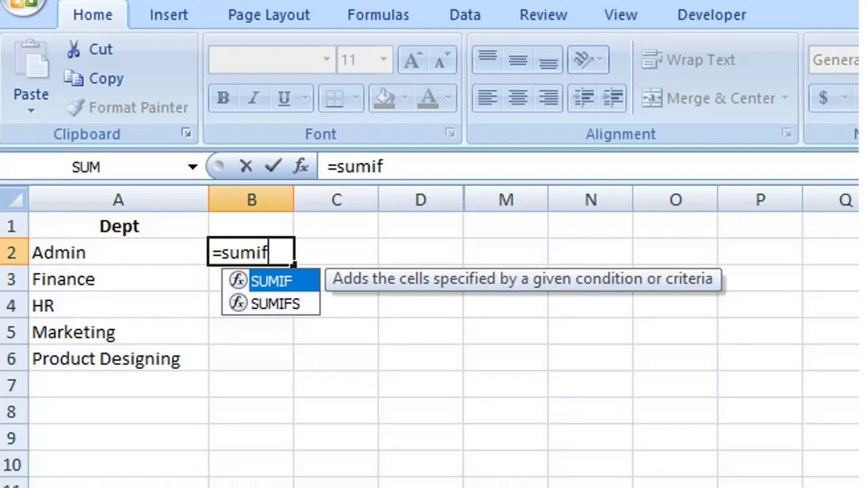
text(()
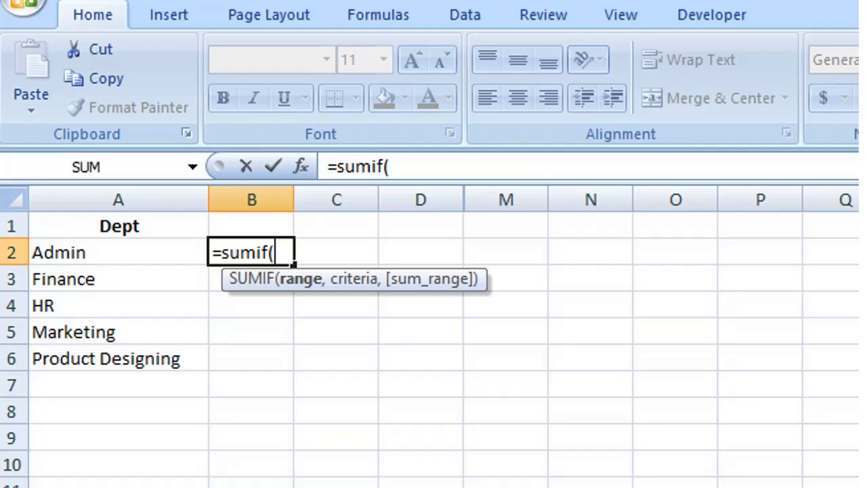
key(ctrl+Page_Up)
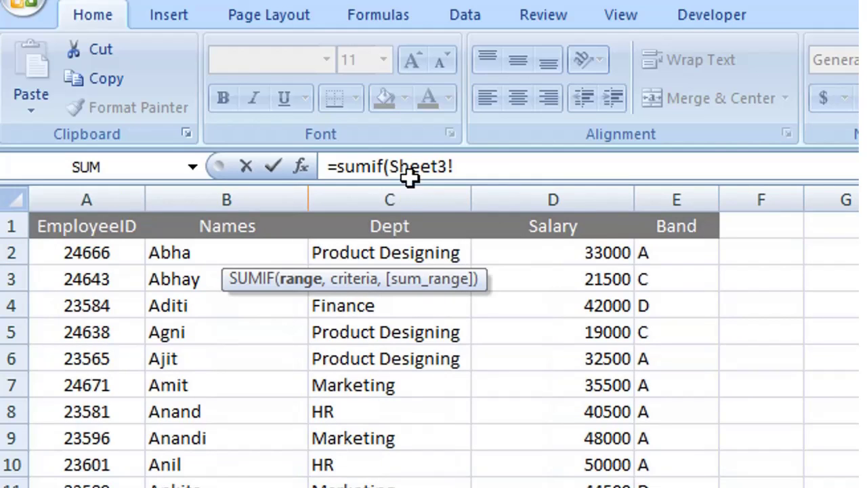
click(400, 191)
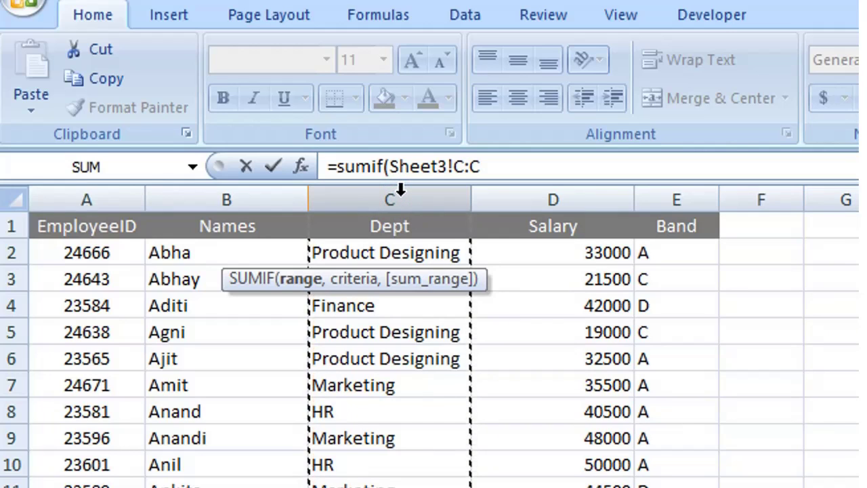
text(,)
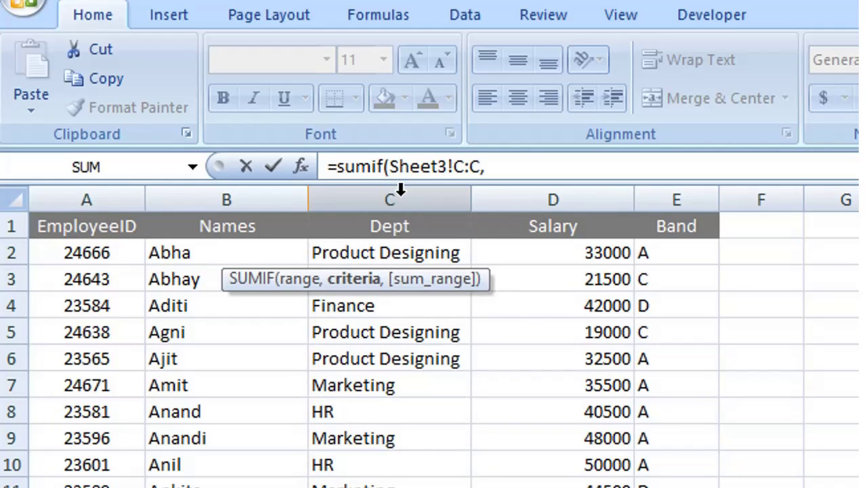
click(284, 485)
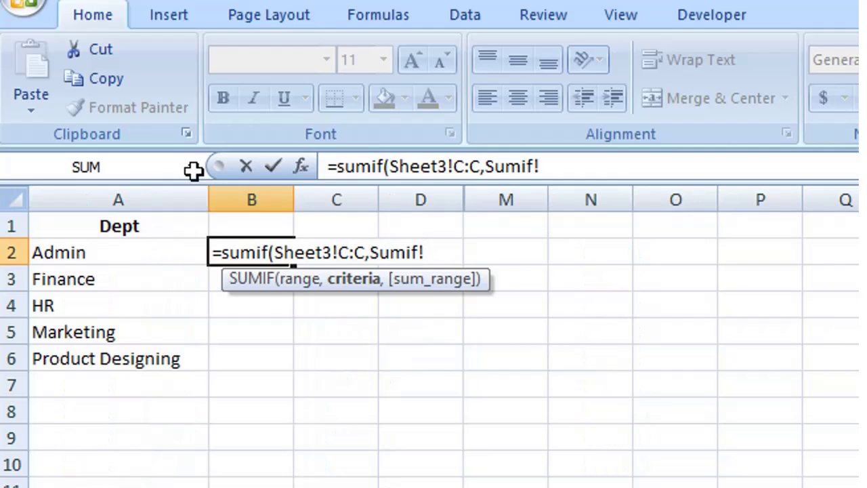
click(105, 250)
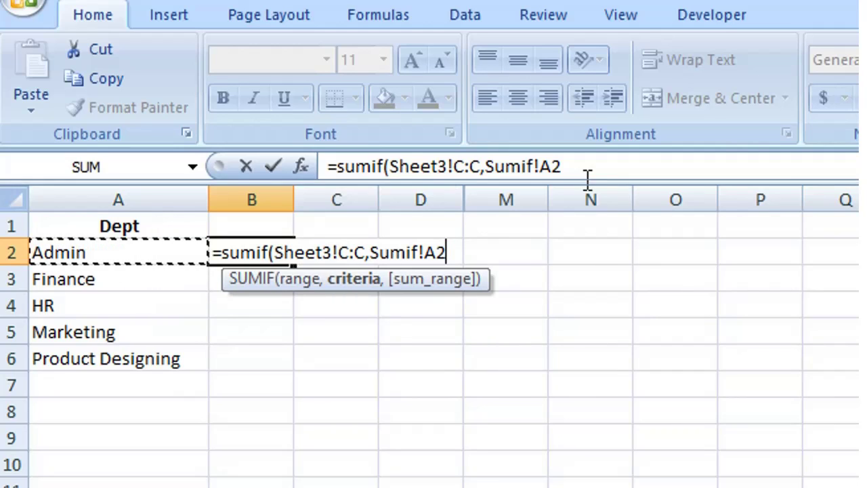
Try the literal text "Admin" as the SUMIF criteria in place of the A2 reference, and clear that argument again.
click(354, 280)
key(BackSpace)
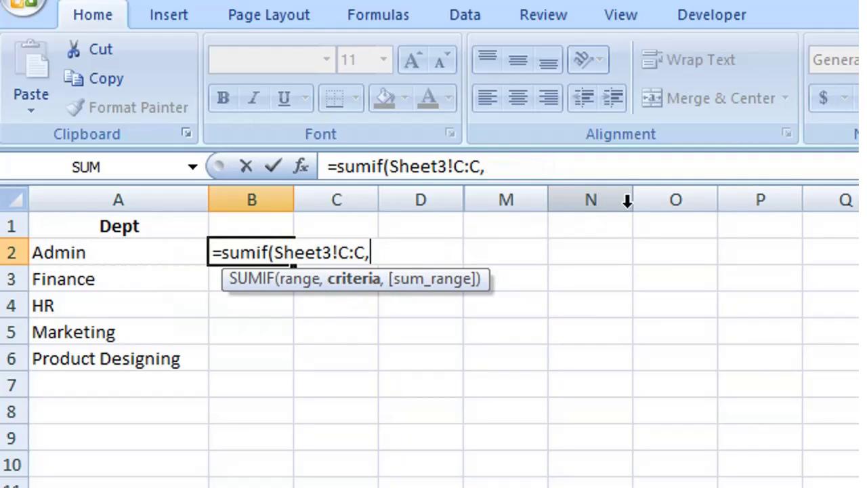
text("Admin)
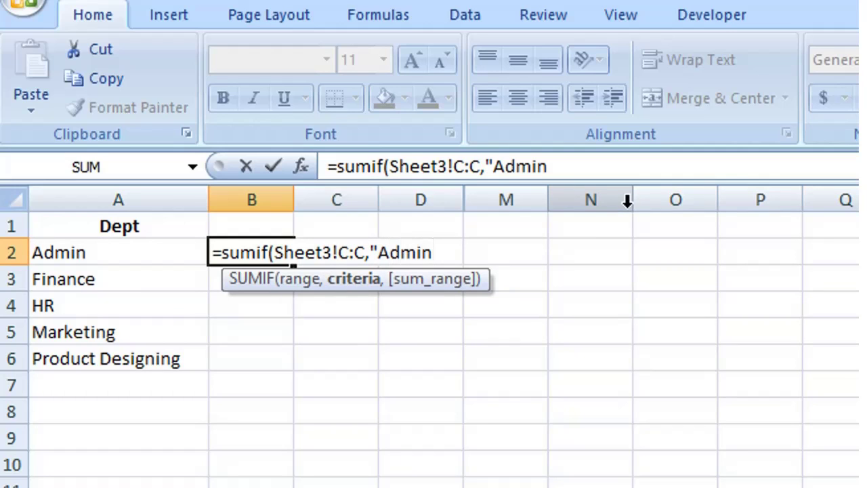
text(")
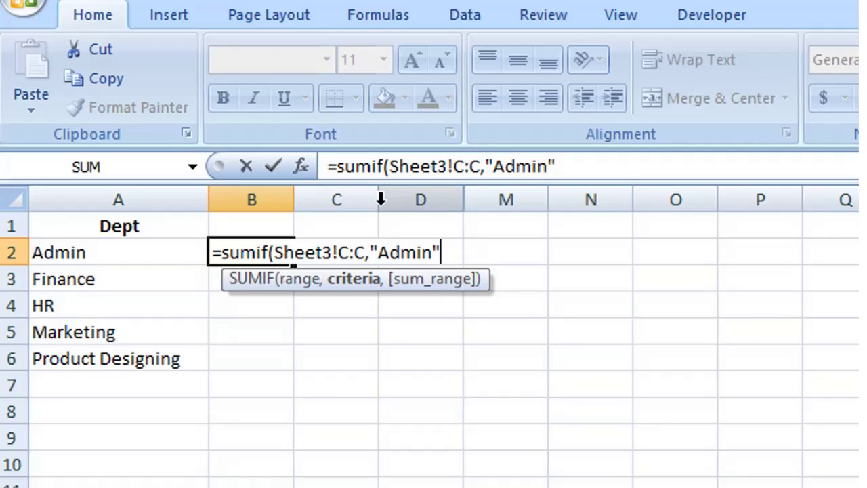
click(353, 281)
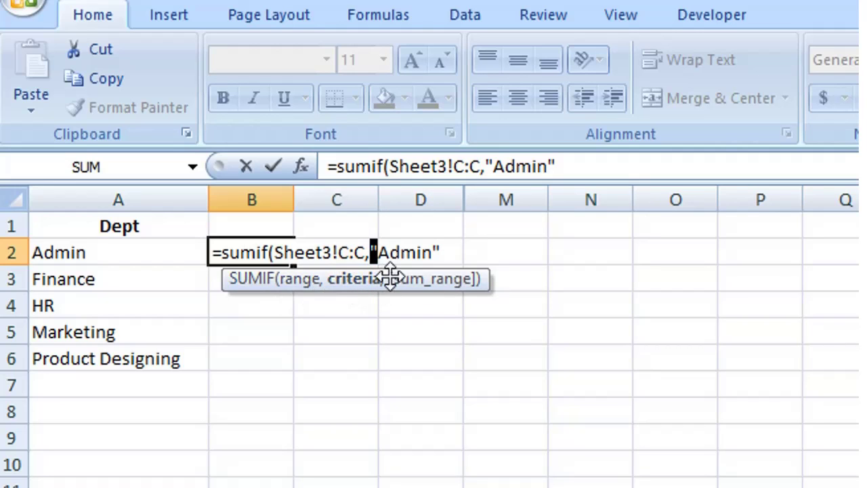
drag(442, 252, 371, 251)
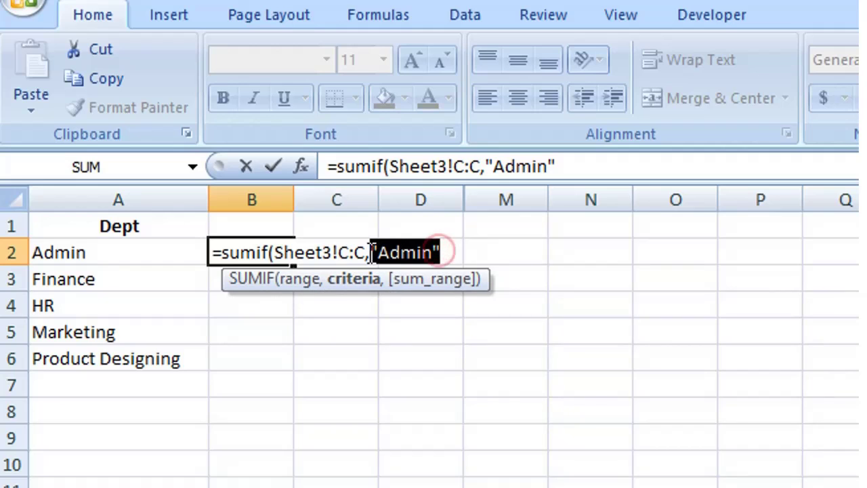
key(BackSpace)
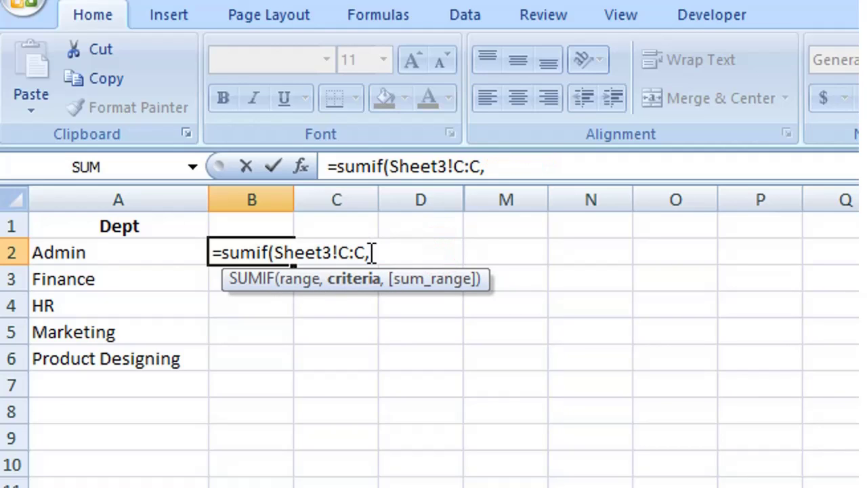
Complete the B2 SUMIF with A2 as criteria and Sheet3 column D as sum range, and fill it down for the remaining departments.
click(119, 245)
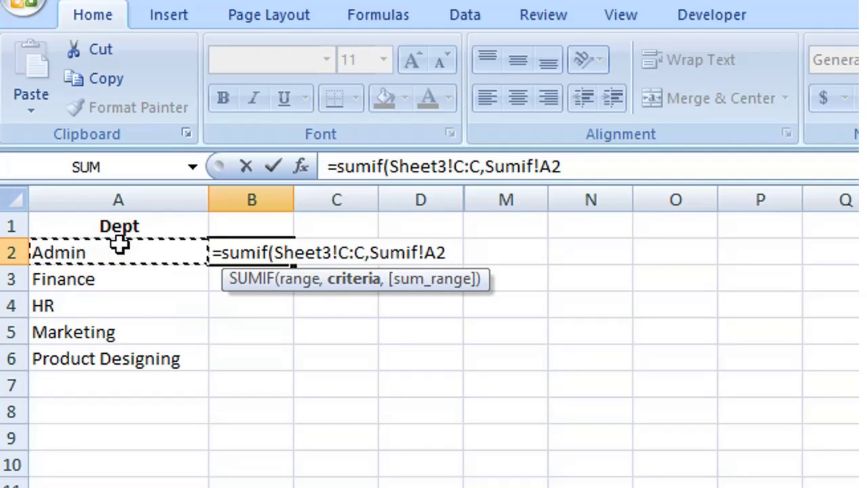
text(,)
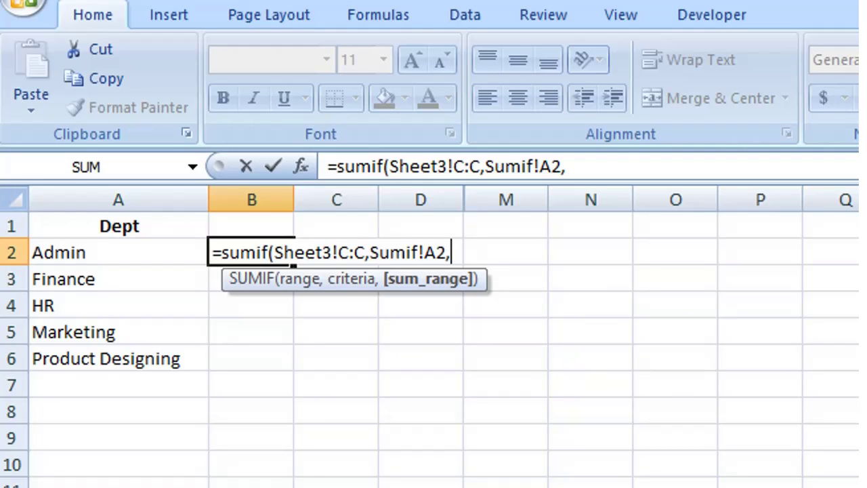
key(ctrl+Page_Up)
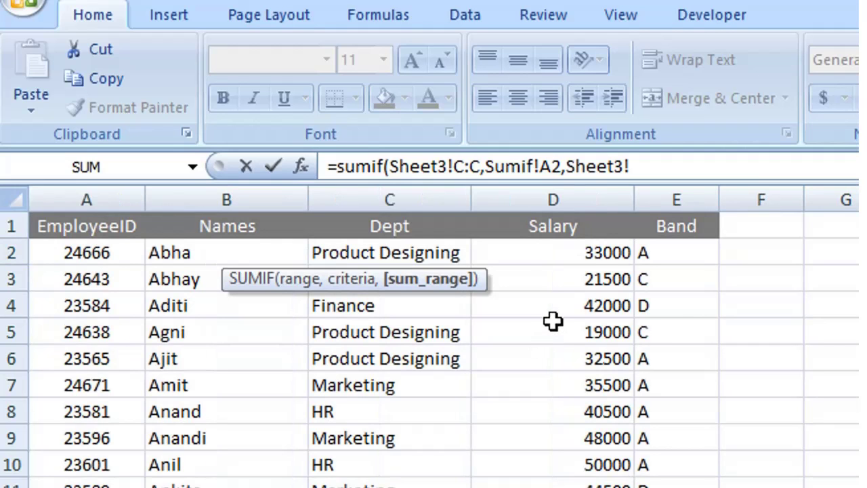
click(587, 197)
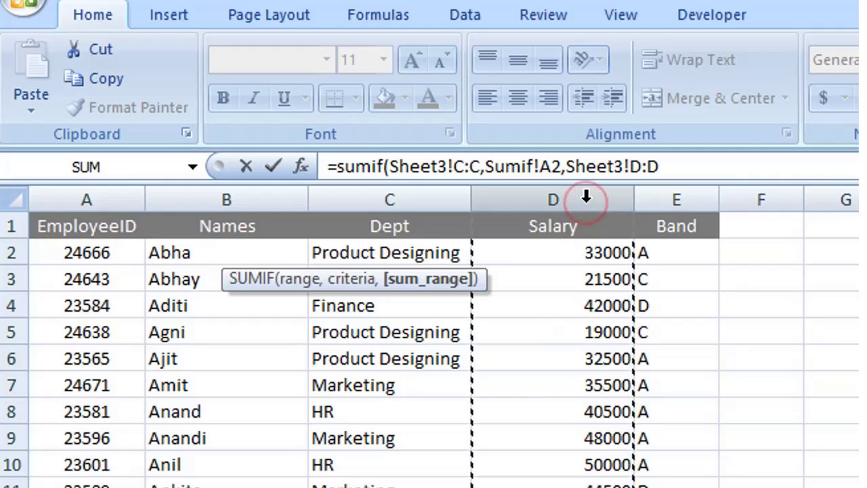
text())
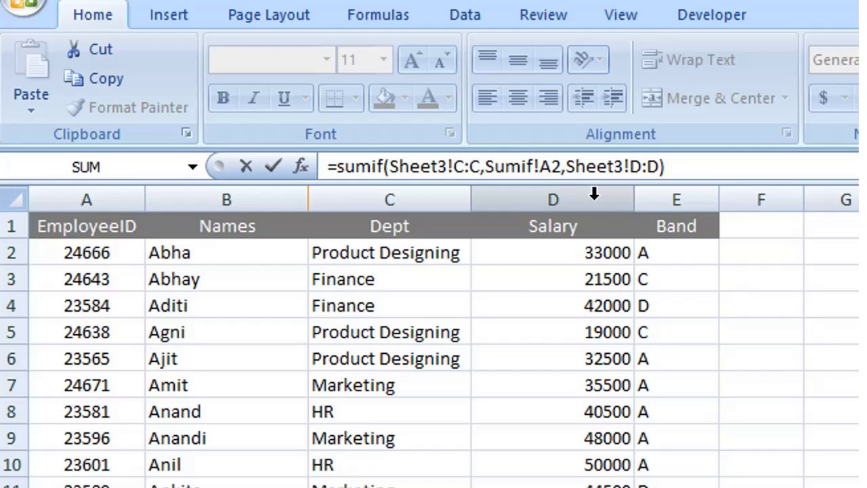
key(Return)
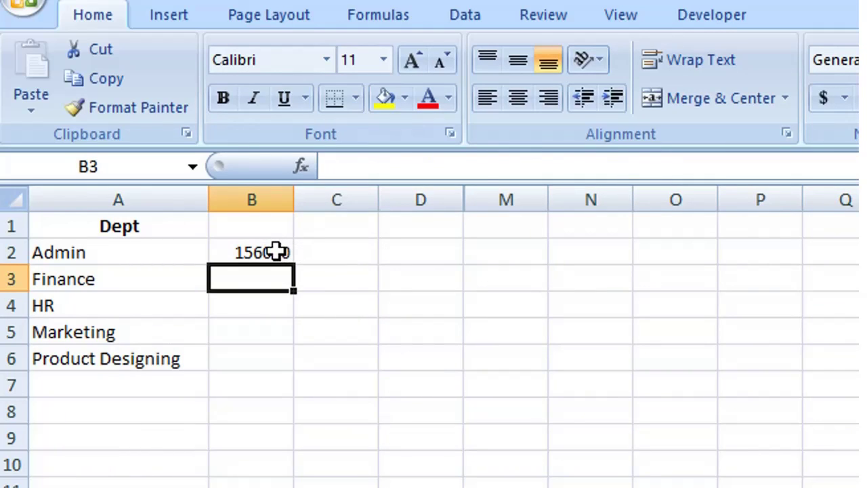
click(278, 252)
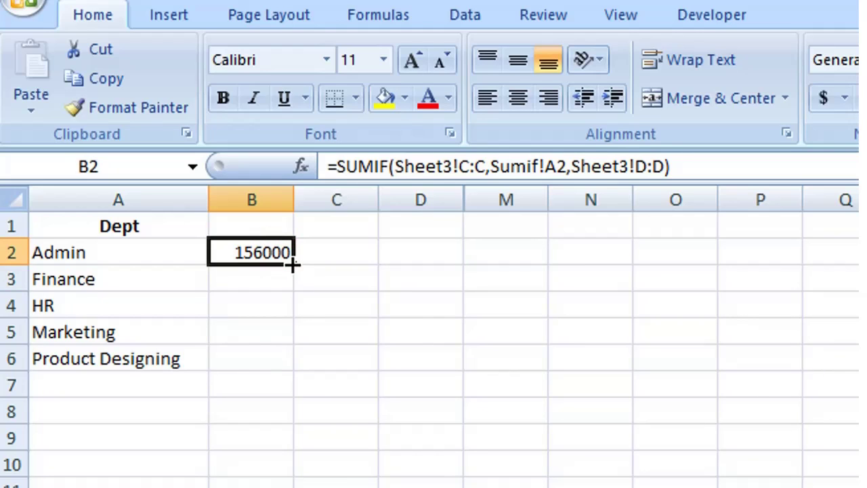
double_click(293, 264)
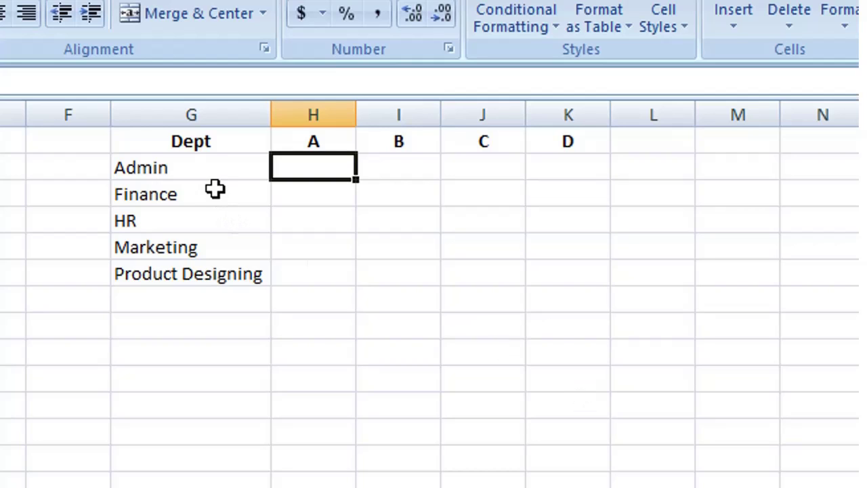
Start a SUMIFS formula in cell H2 of the Sumif sheet with the absolute Sheet3 salary column, $D:$D, as the sum range.
click(192, 170)
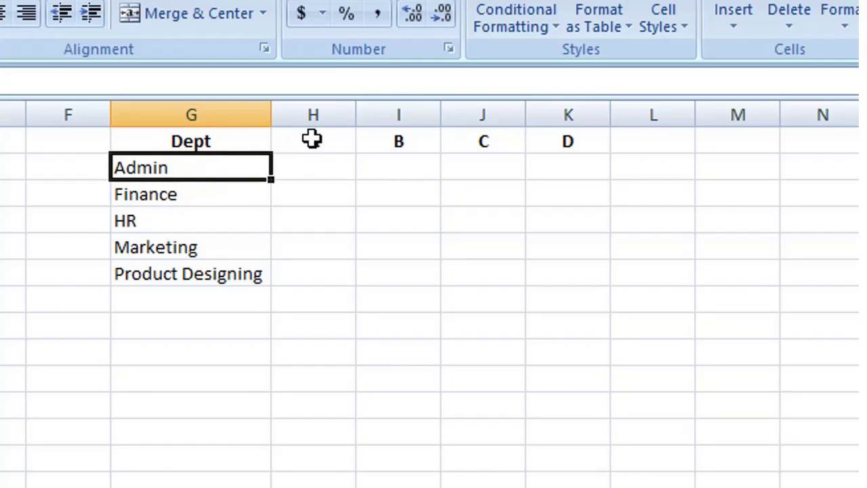
click(312, 140)
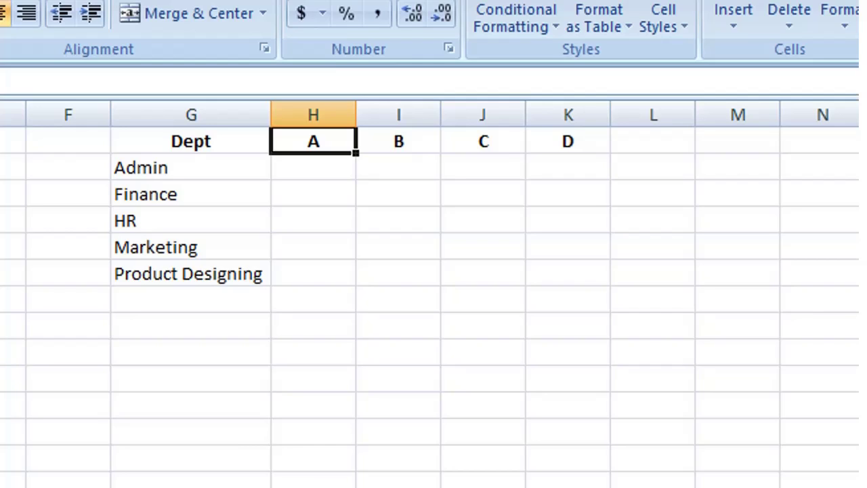
click(330, 169)
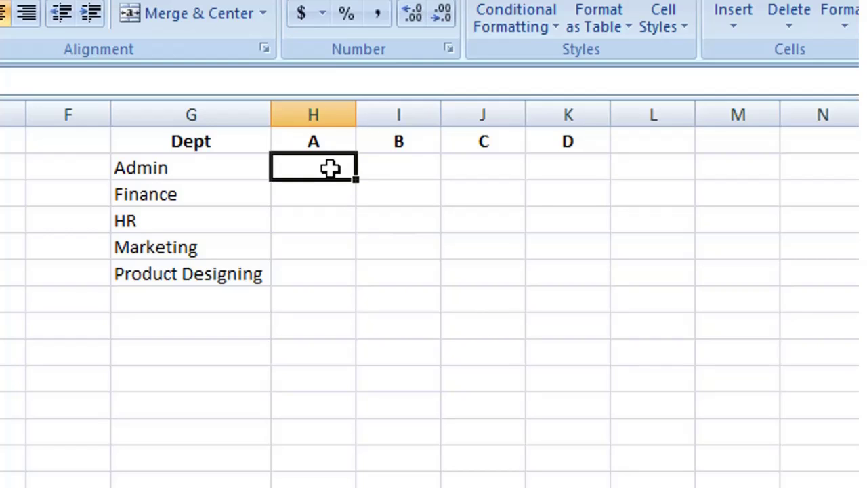
click(330, 169)
text(=)
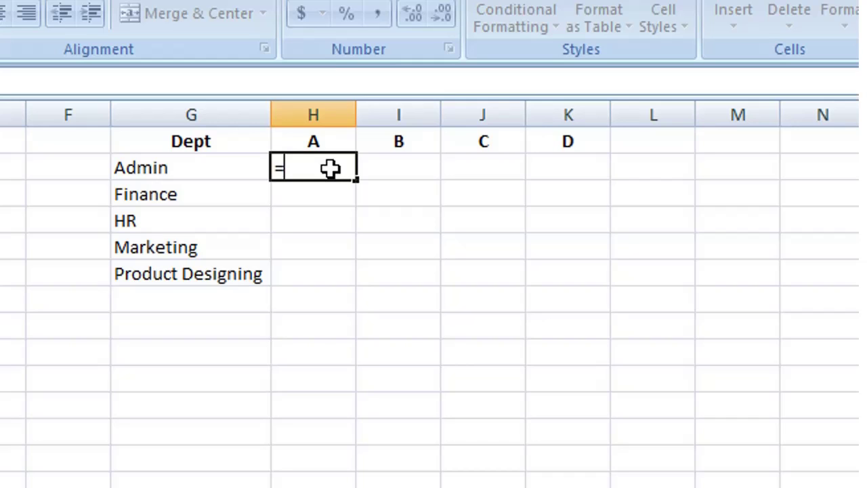
text(sumif)
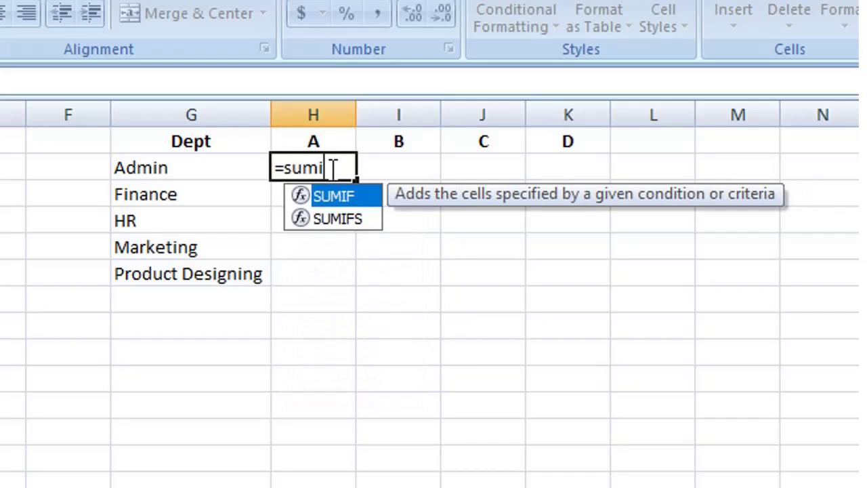
text(s()
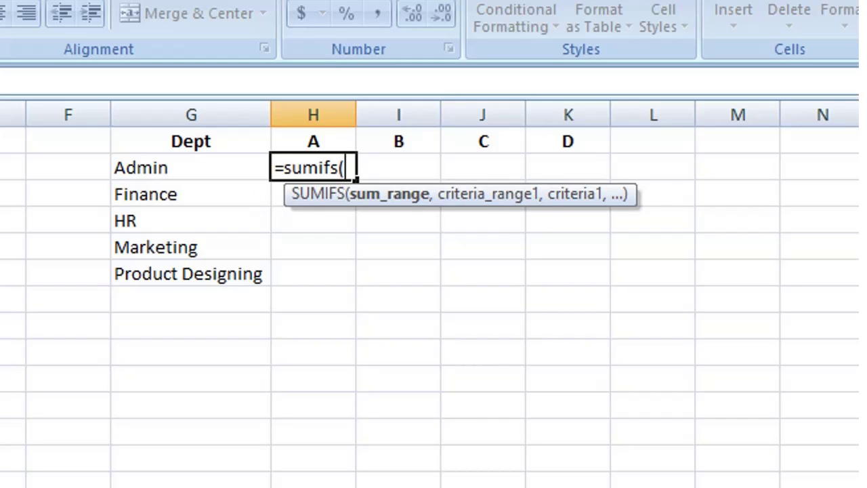
click(92, 469)
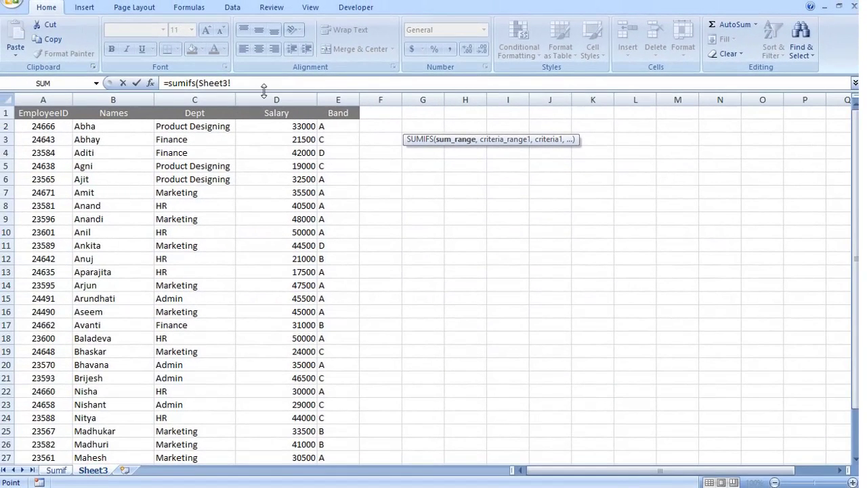
click(278, 99)
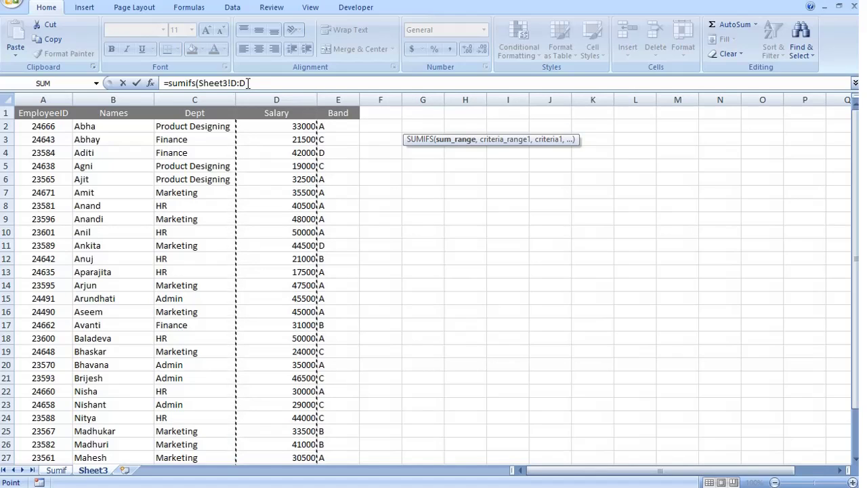
drag(247, 83, 232, 82)
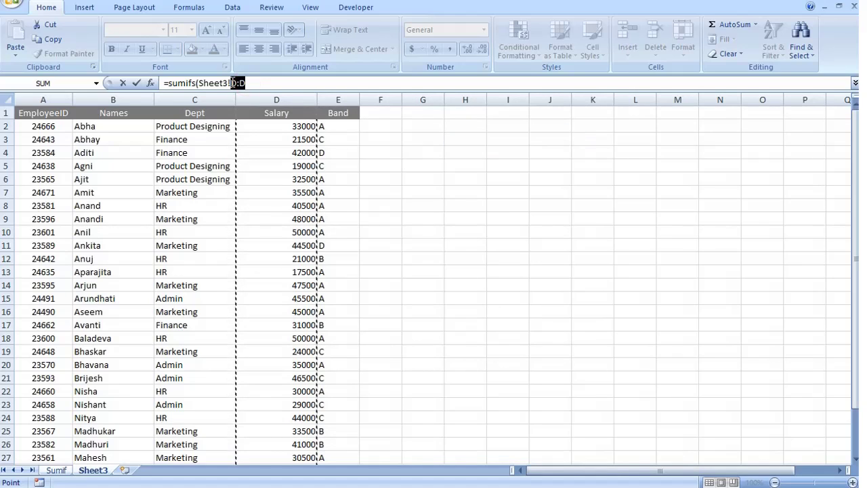
key(F4)
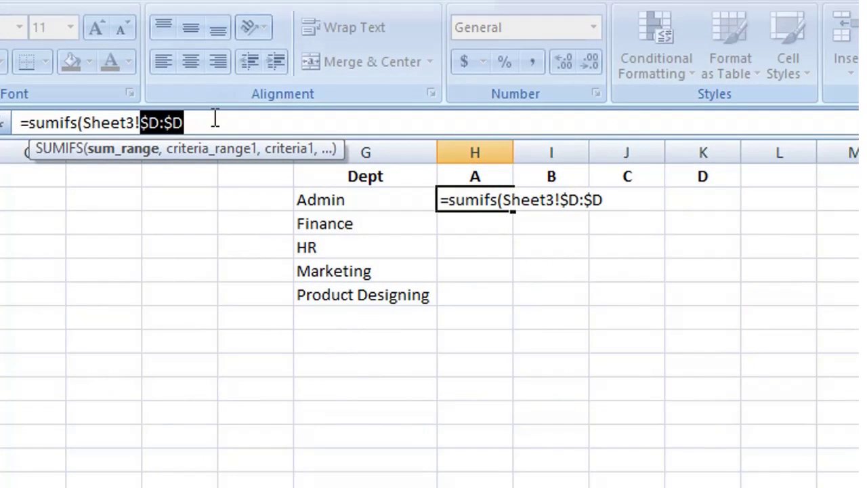
click(215, 121)
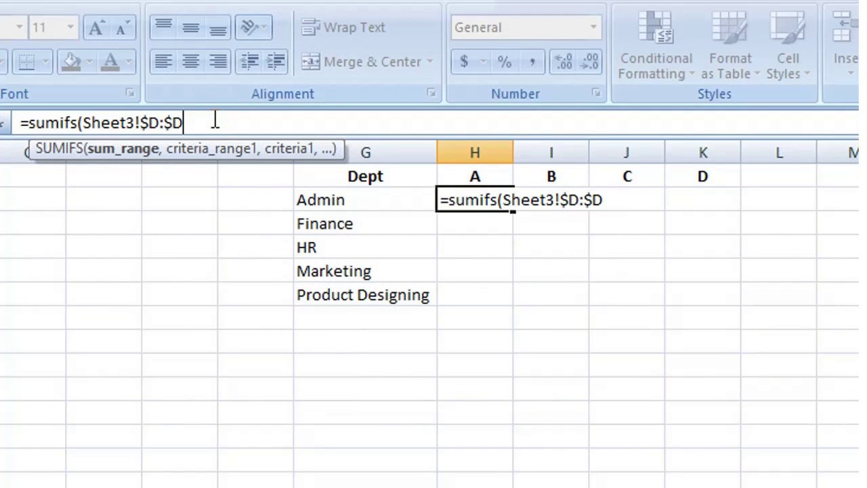
text(,)
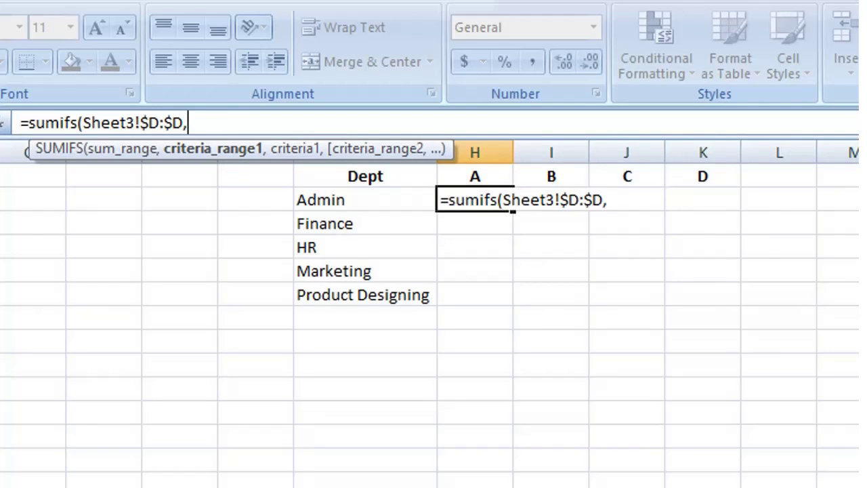
Set the first criteria range of the SUMIFS formula to the Sheet3 department column as the absolute reference $C:$C.
key(ctrl+Page_Up)
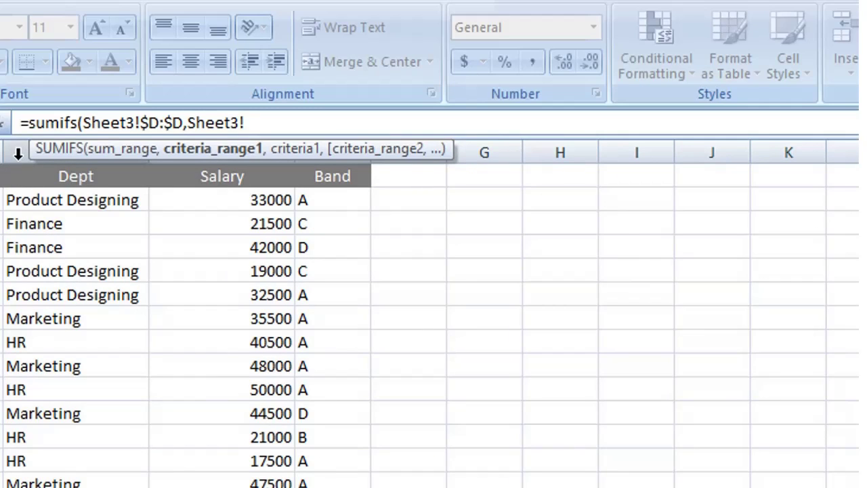
click(18, 154)
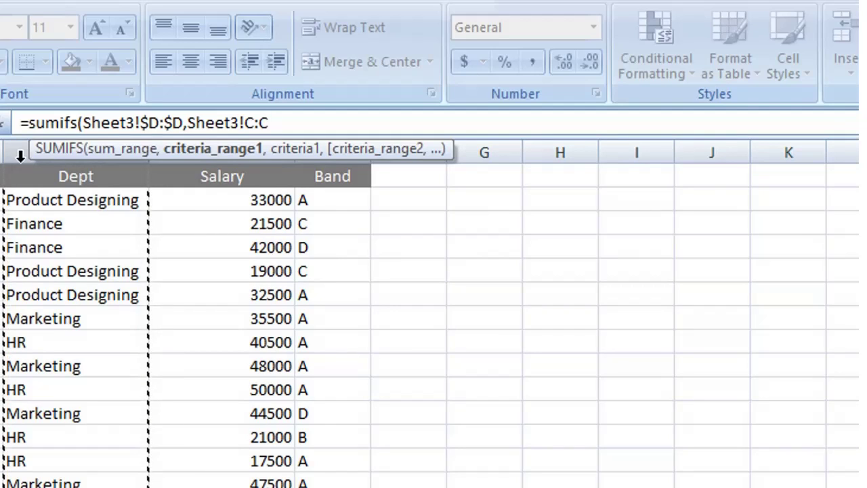
key(F4)
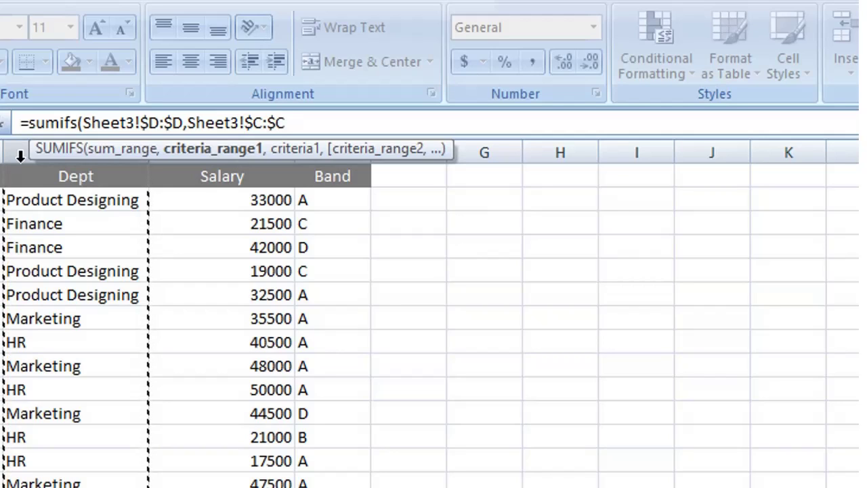
text(,)
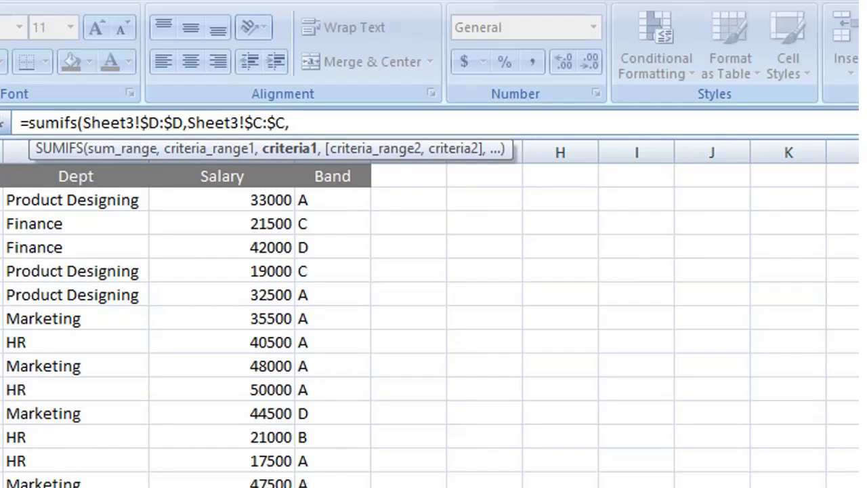
Use the Admin cell on the Sumif sheet as the first criteria, locking only its column as $G2.
key(ctrl+Page_Up)
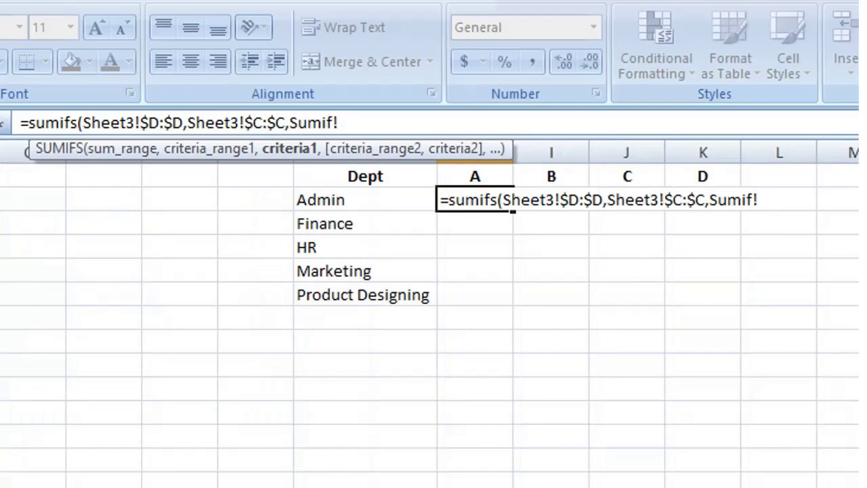
click(347, 198)
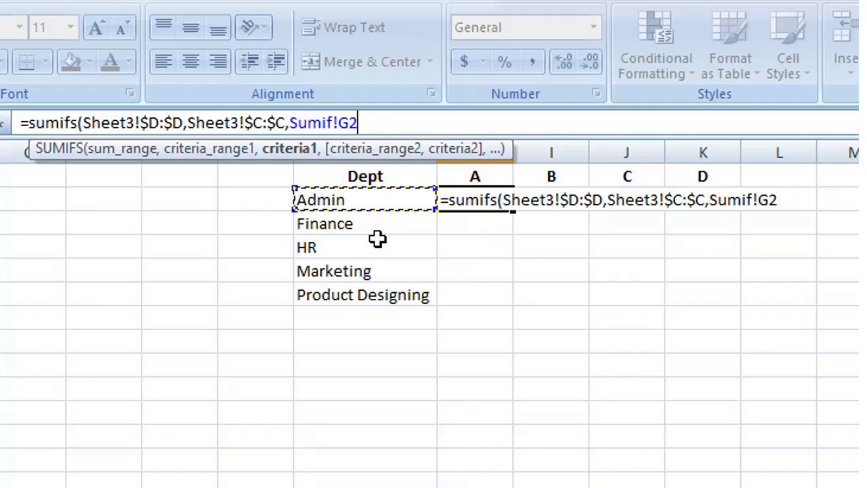
key(F4)
key(F4)
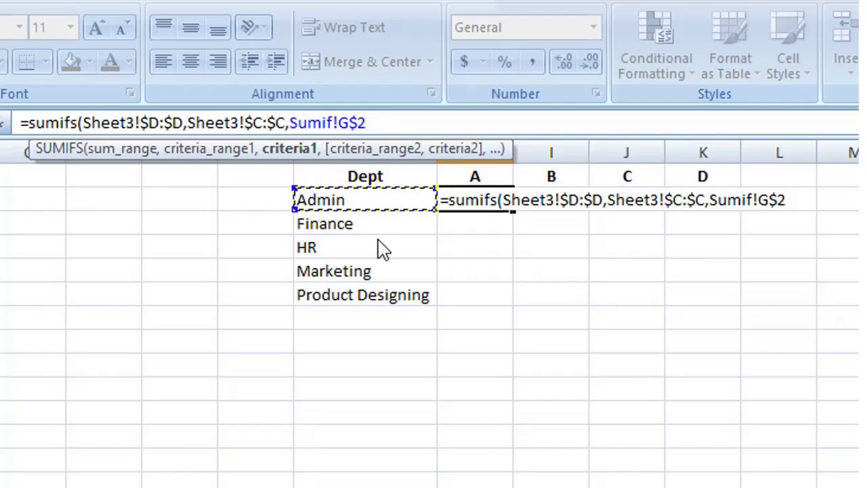
key(F4)
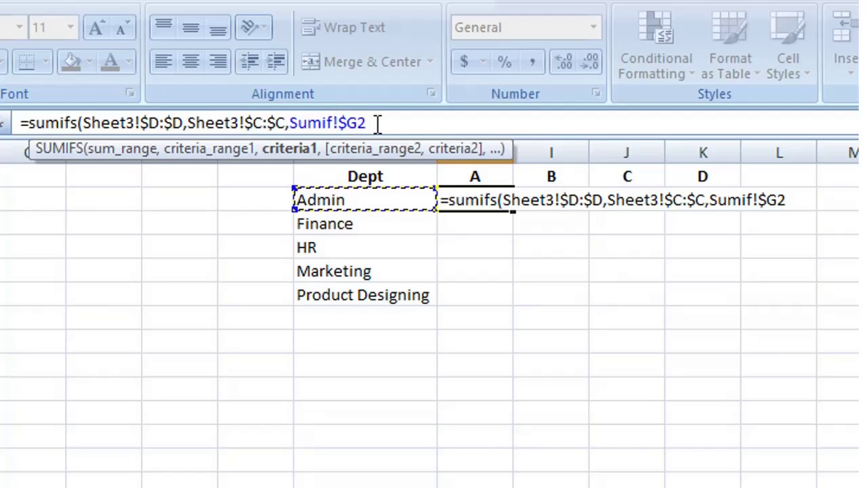
text(,)
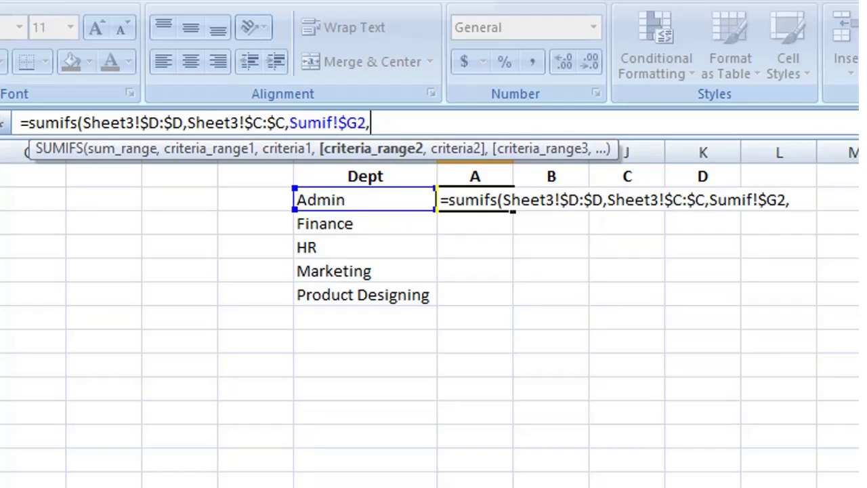
Set the second criteria range of the formula to the Sheet3 Band column as the absolute reference $E:$E.
key(ctrl+Page_Down)
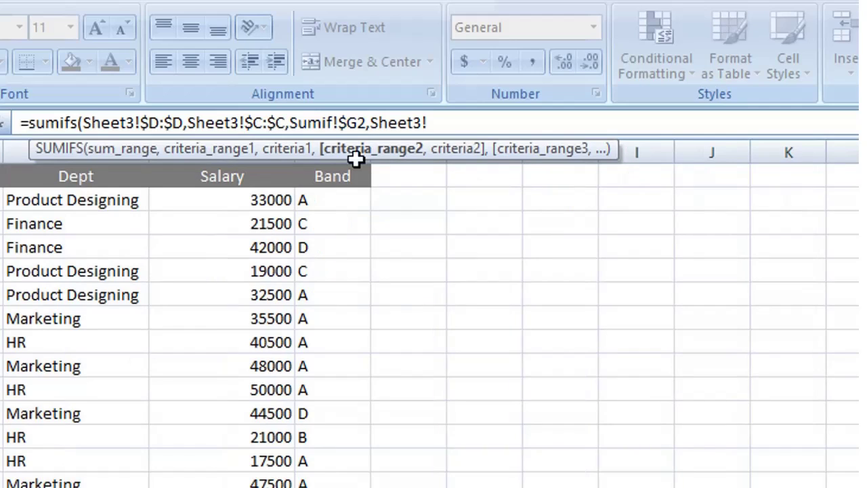
click(321, 156)
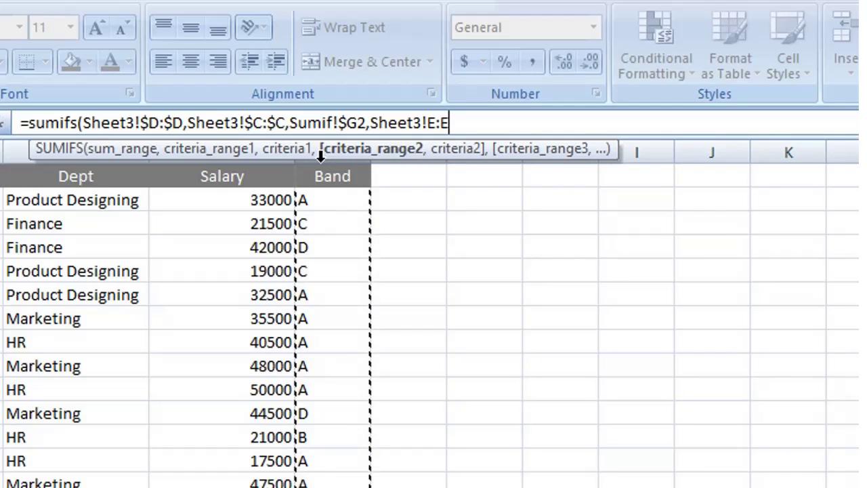
key(F4)
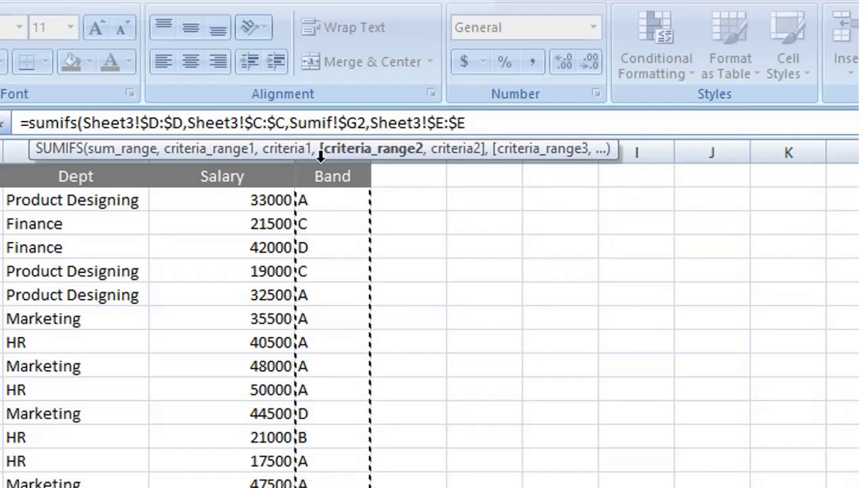
text(,)
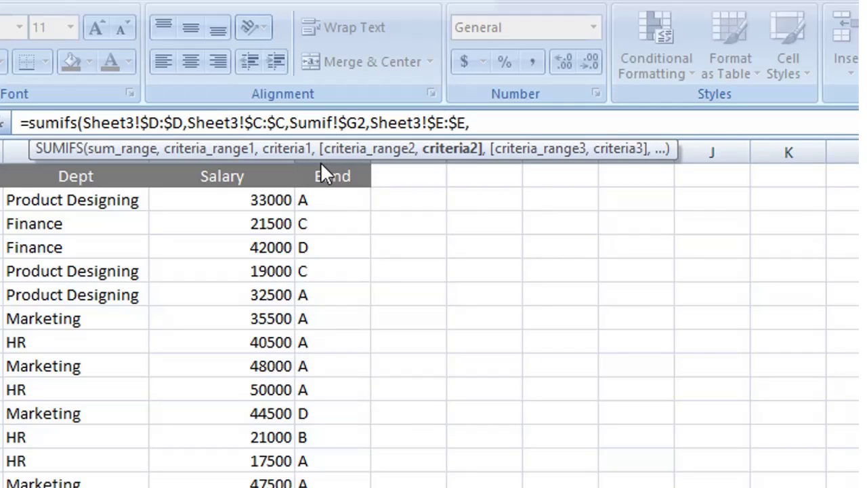
Use the band A header as the second criteria with only its row locked, H$1, and complete the SUMIFS formula in H2.
key(ctrl+Page_Down)
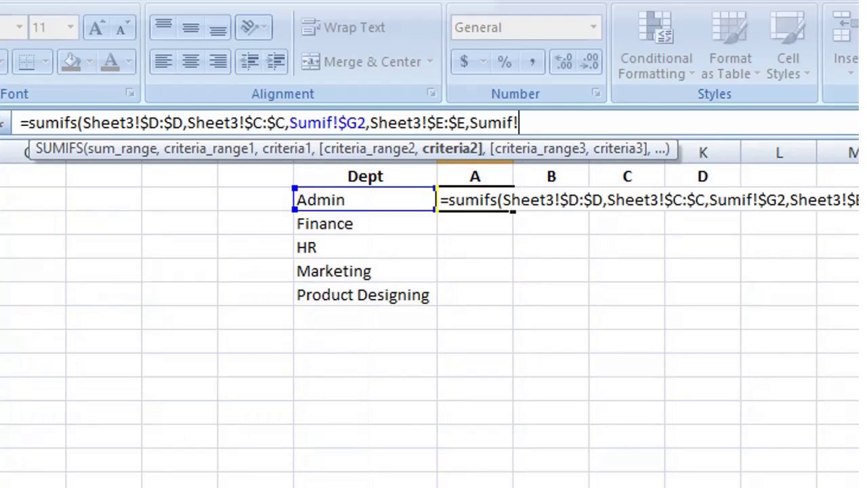
click(471, 177)
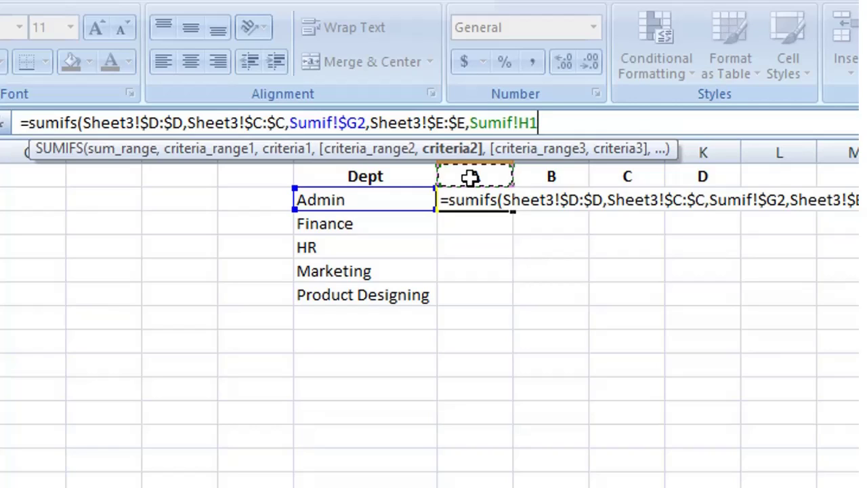
click(470, 178)
key(F4)
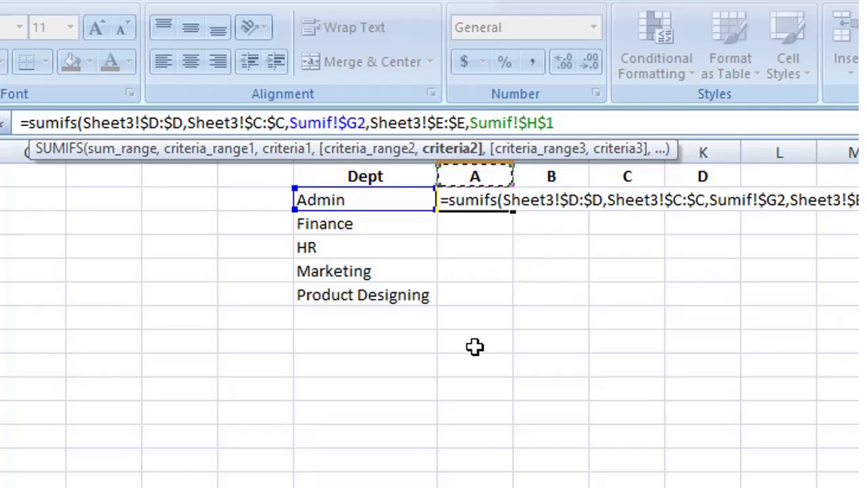
key(F4)
text())
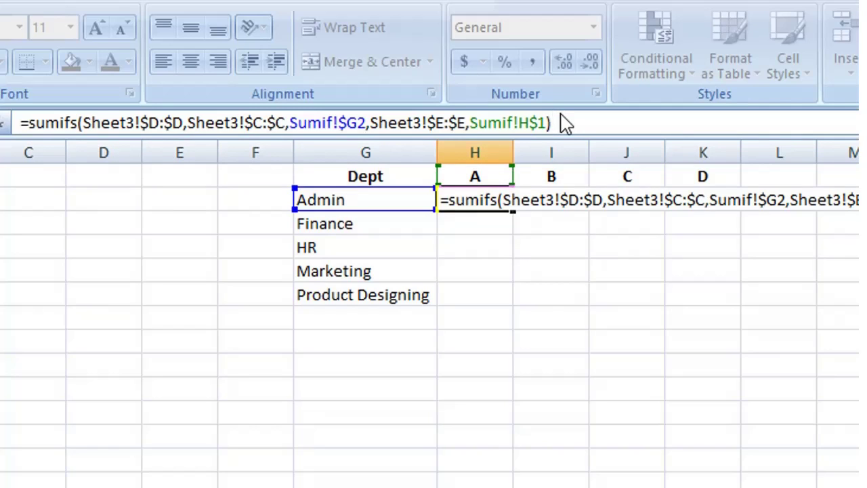
key(Return)
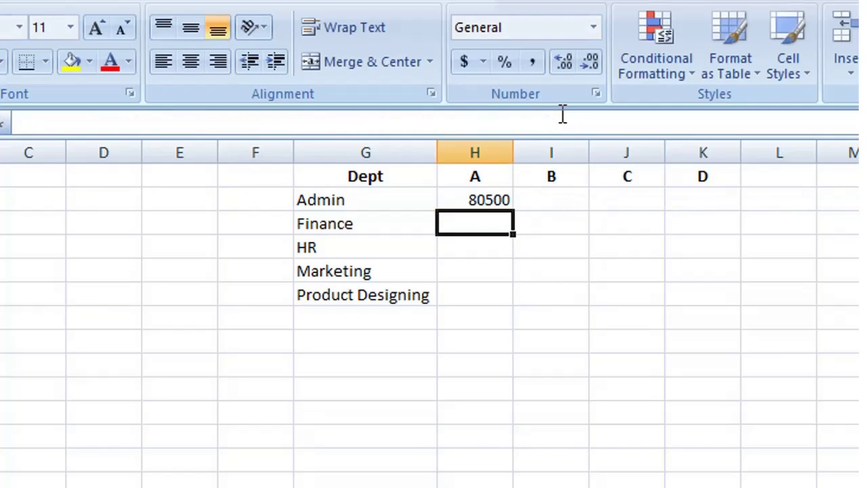
Fill the SUMIFS formula from H2 across bands A to D for all departments, through K6.
click(502, 202)
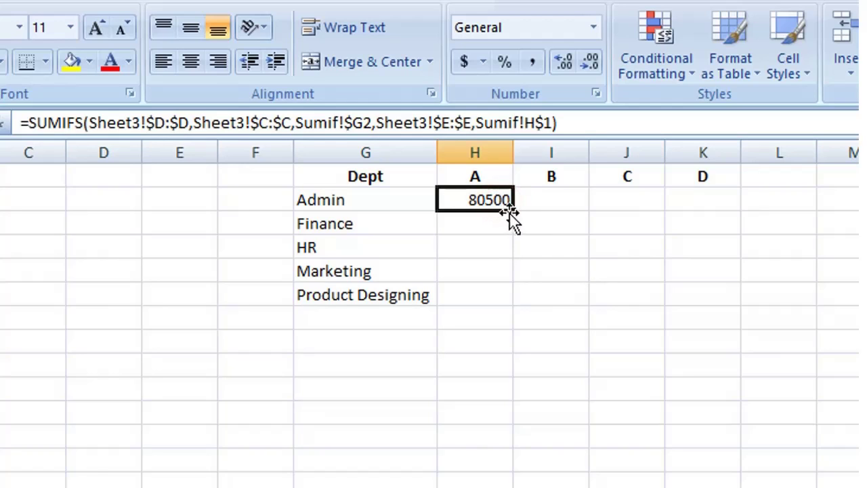
drag(513, 211, 741, 312)
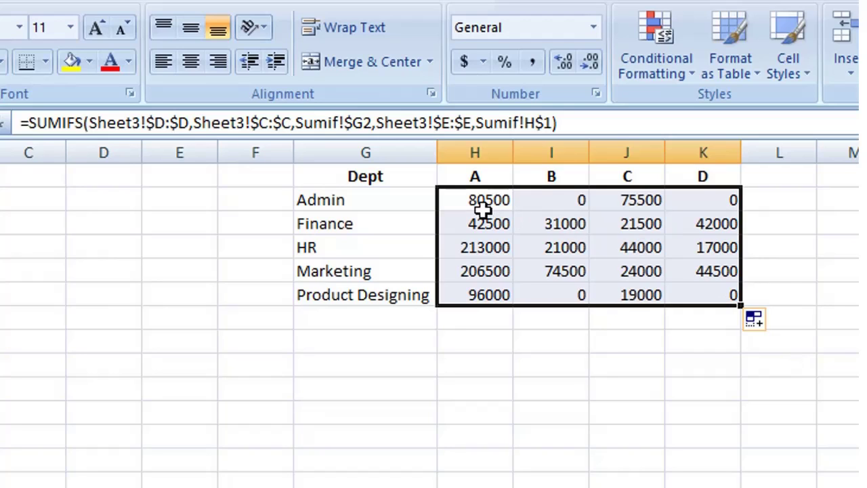
Sum each department's band amounts in L2:L6 and compare them with the SUMIF totals in B2:B6.
click(778, 204)
drag(778, 204, 778, 291)
key(alt+equal)
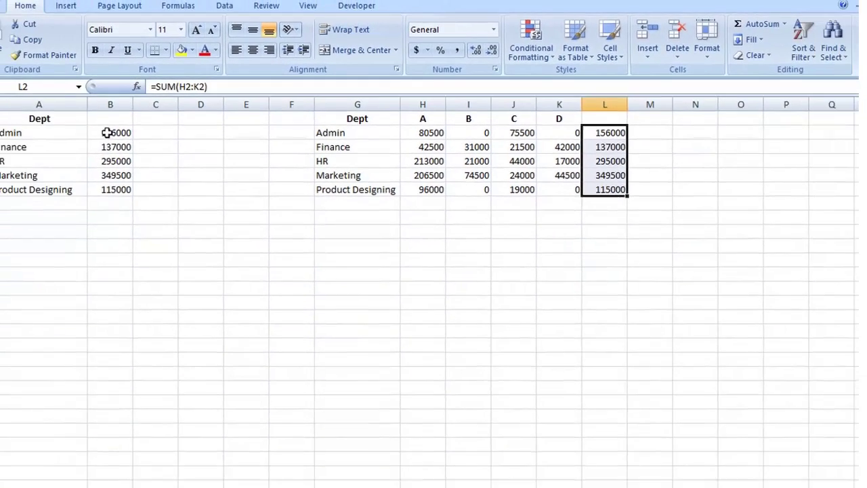
drag(125, 126, 136, 183)
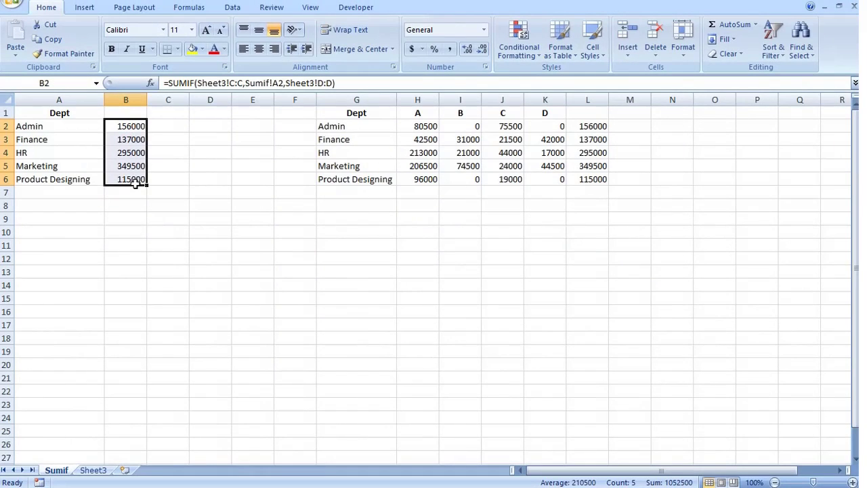